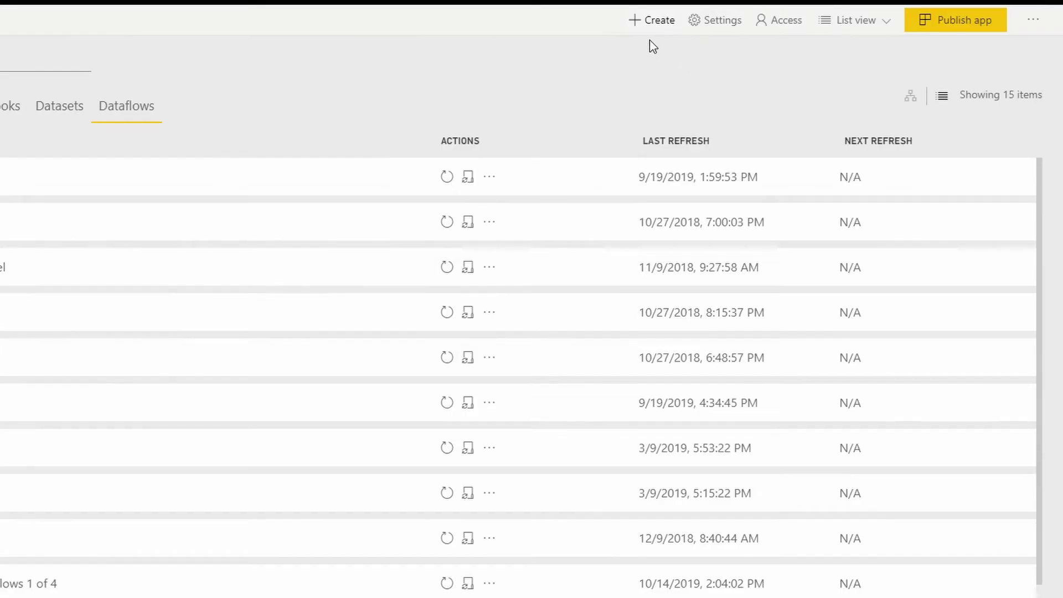
Step: Create a new dataflow that adds linked entities from other Power BI dataflows
left_click(652, 20)
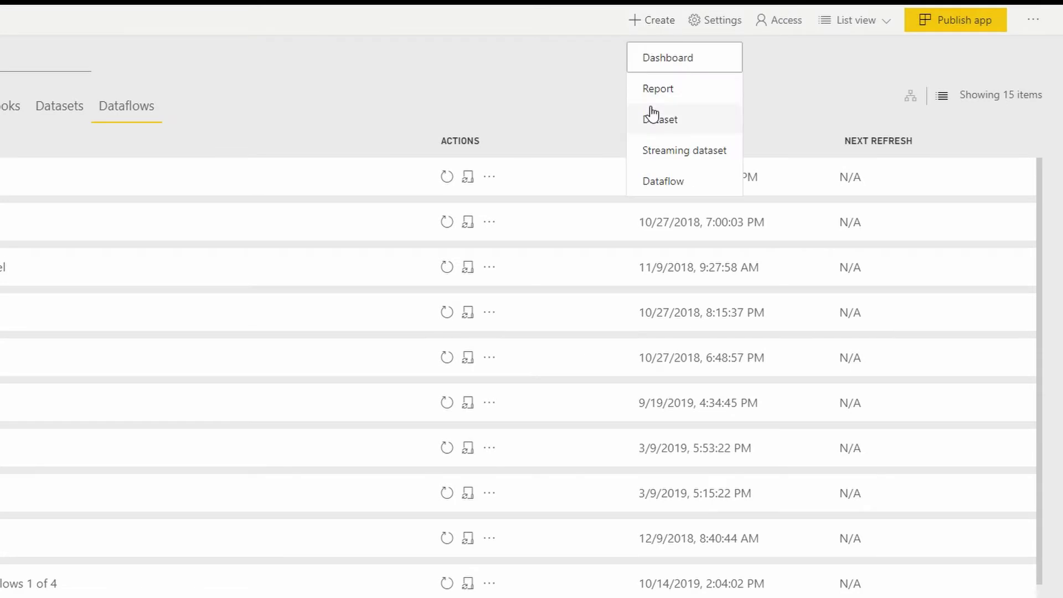
left_click(684, 187)
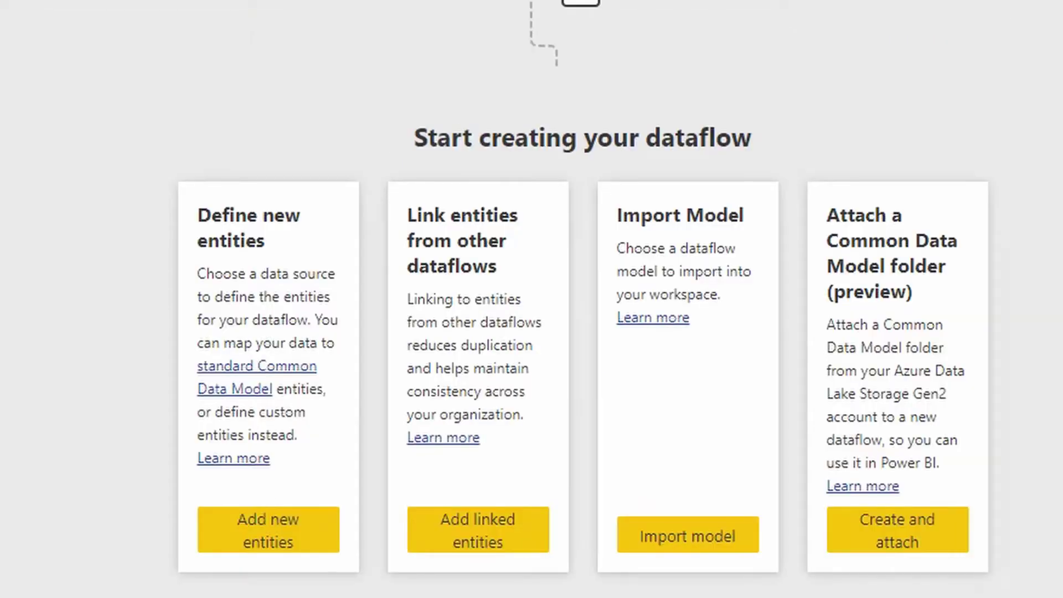
left_click(480, 540)
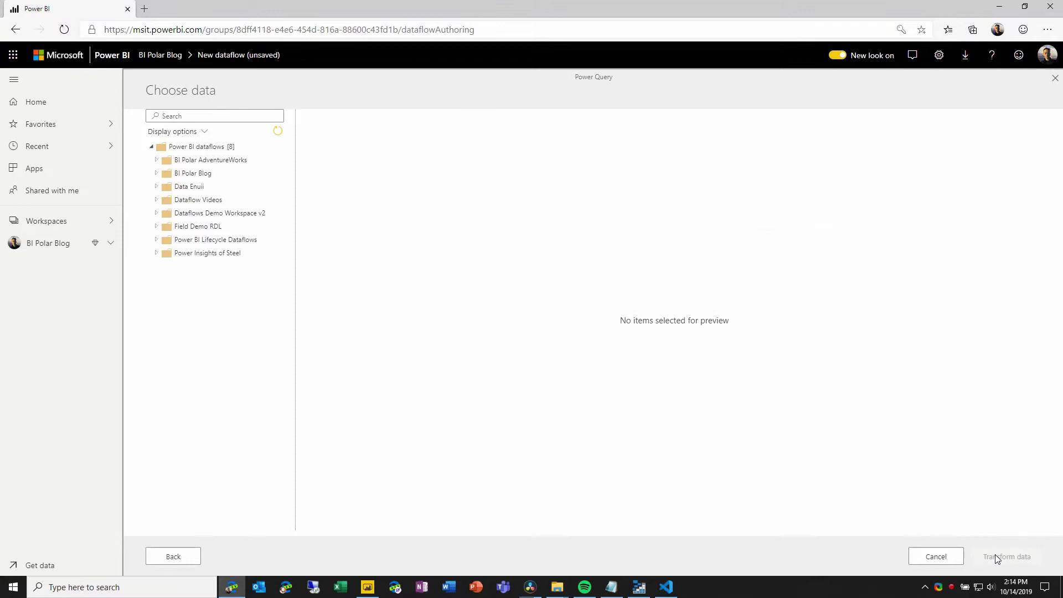
Step: Tick and preview the Customer entity from BI Polar Blog's 'Power BItes - Creating dataflows 1 of 4' dataflow
left_click(194, 174)
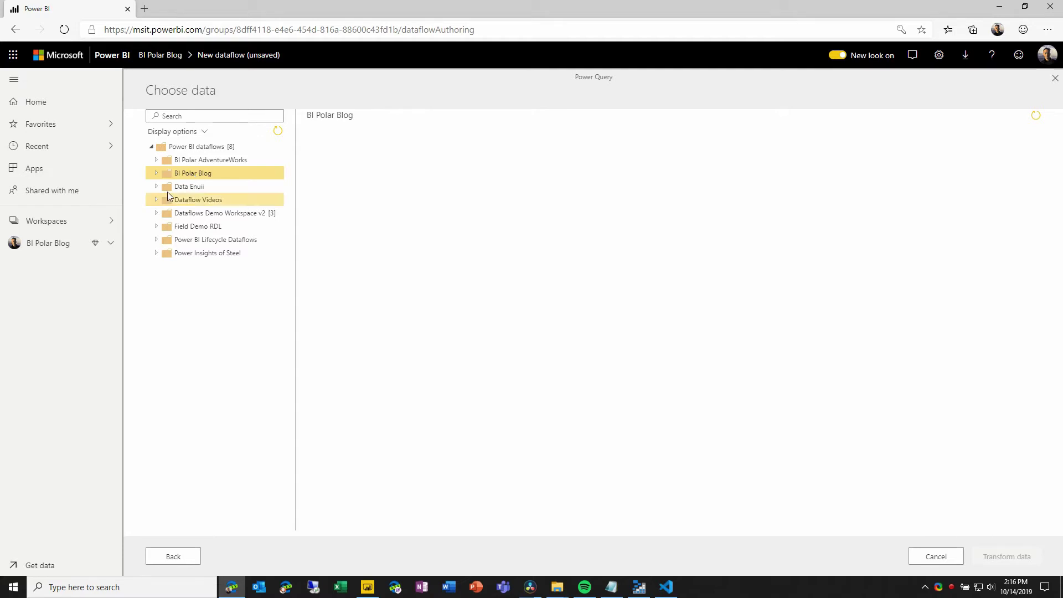
left_click(157, 173)
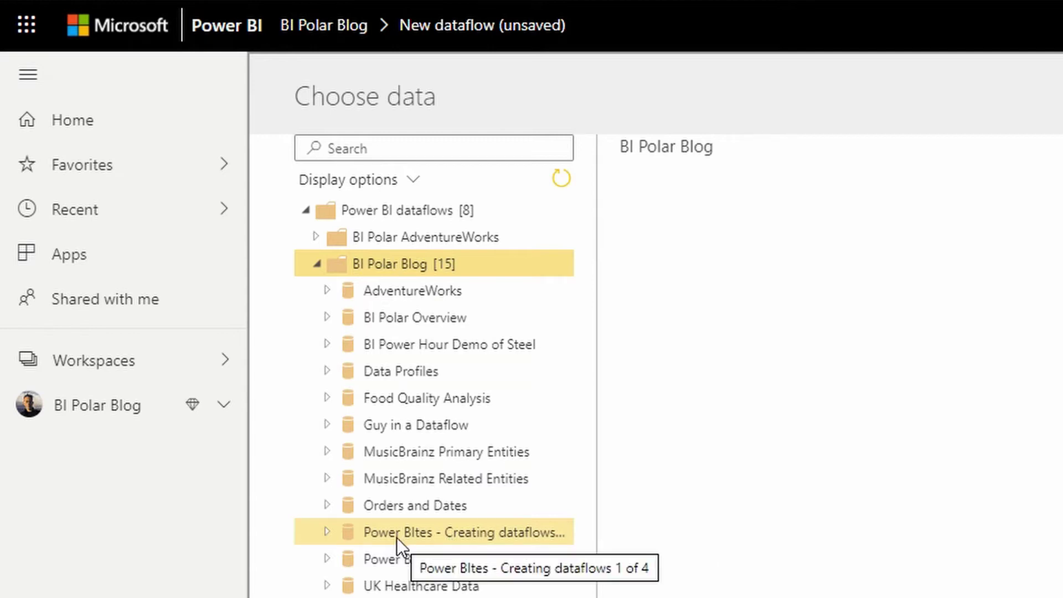
left_click(325, 532)
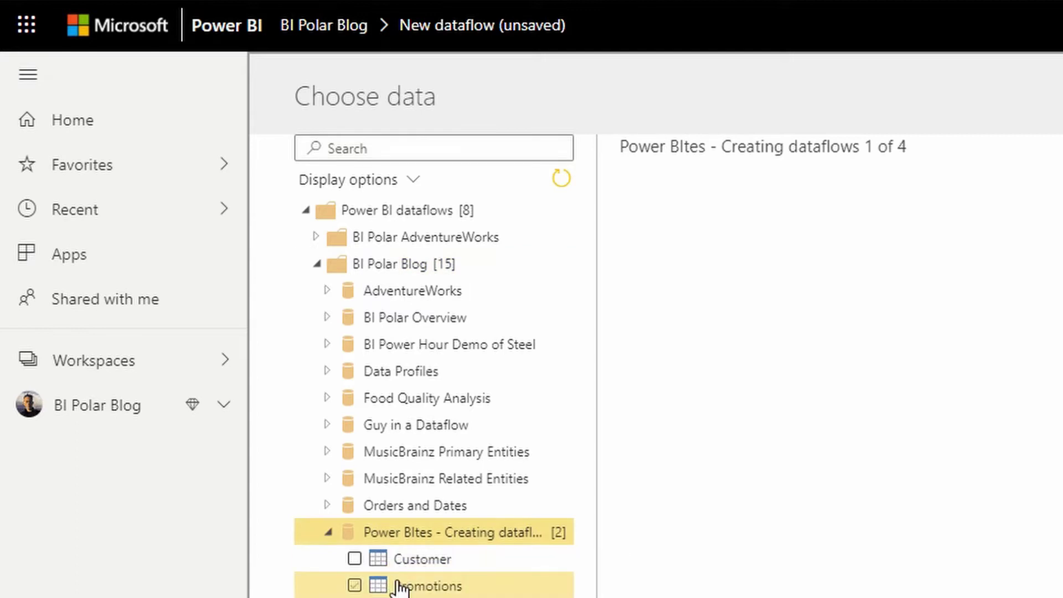
left_click(421, 559)
left_click(355, 559)
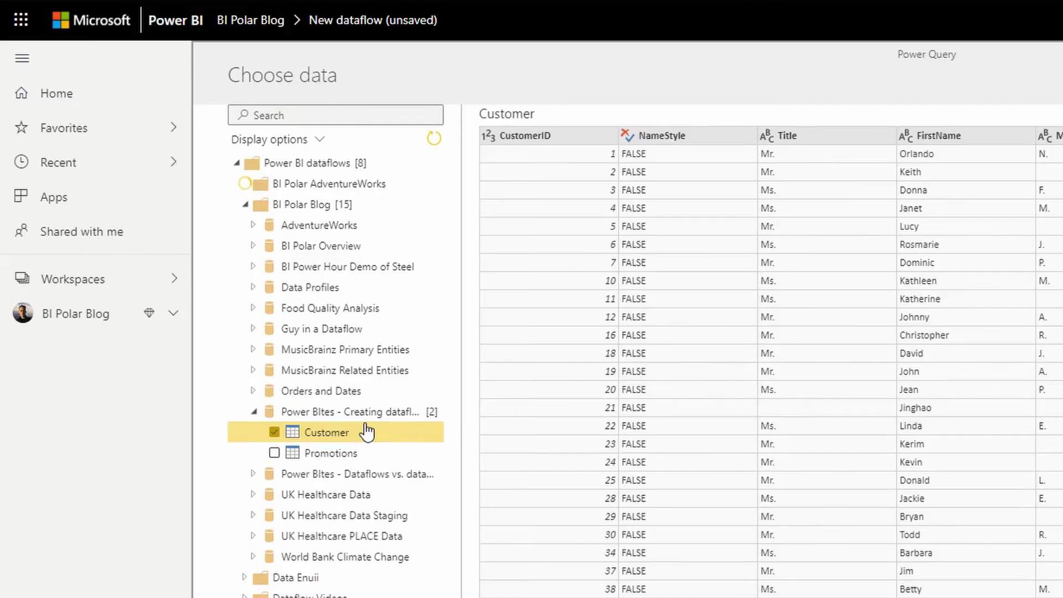
Step: Tick Customer Address, Address and Product in BI Polar AdventureWorks' AdventureWorks dataflow
left_click(156, 159)
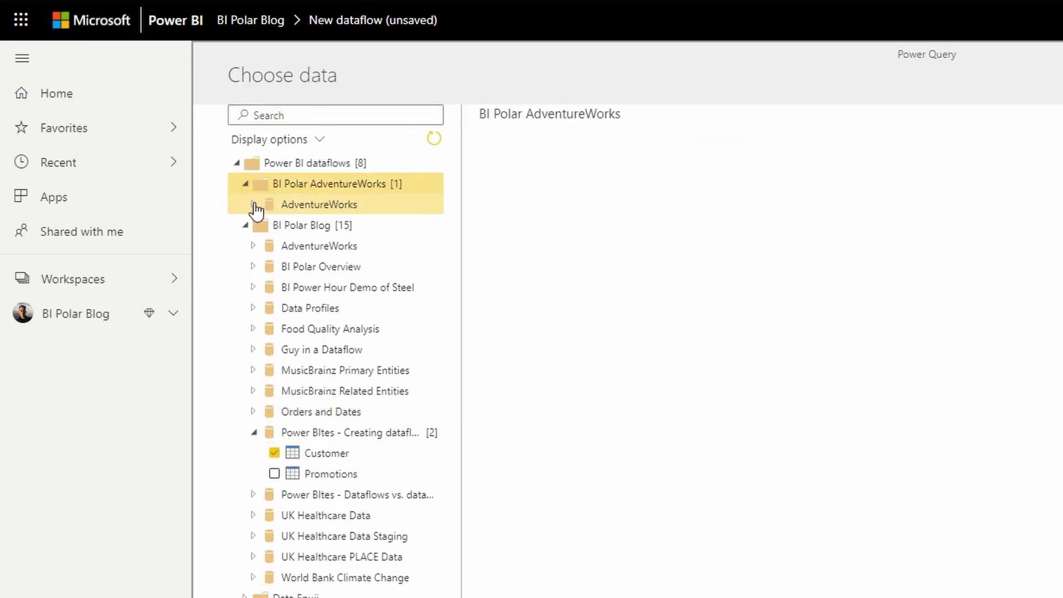
left_click(255, 205)
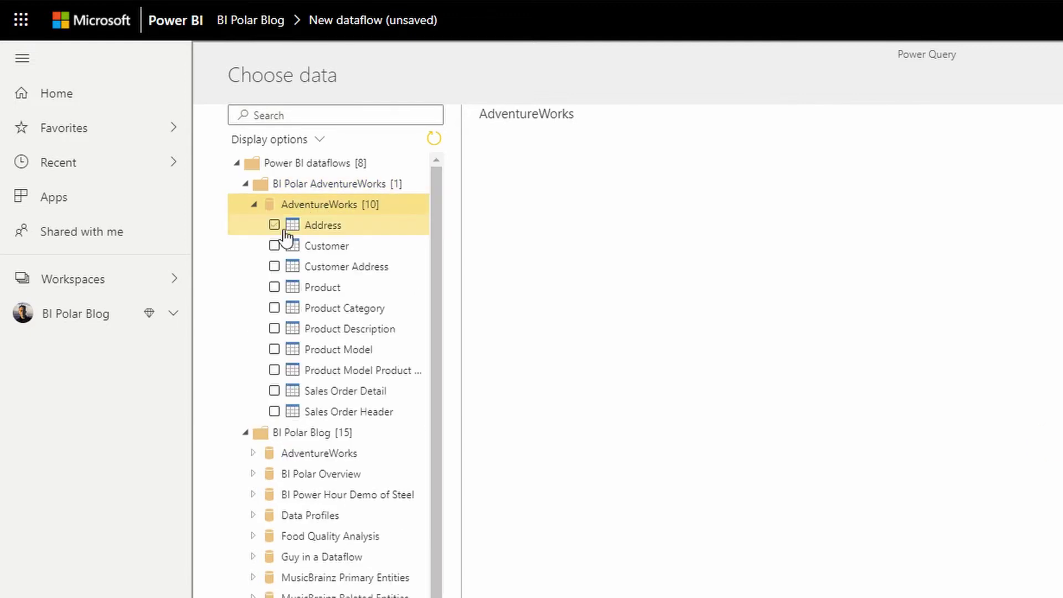
left_click(274, 267)
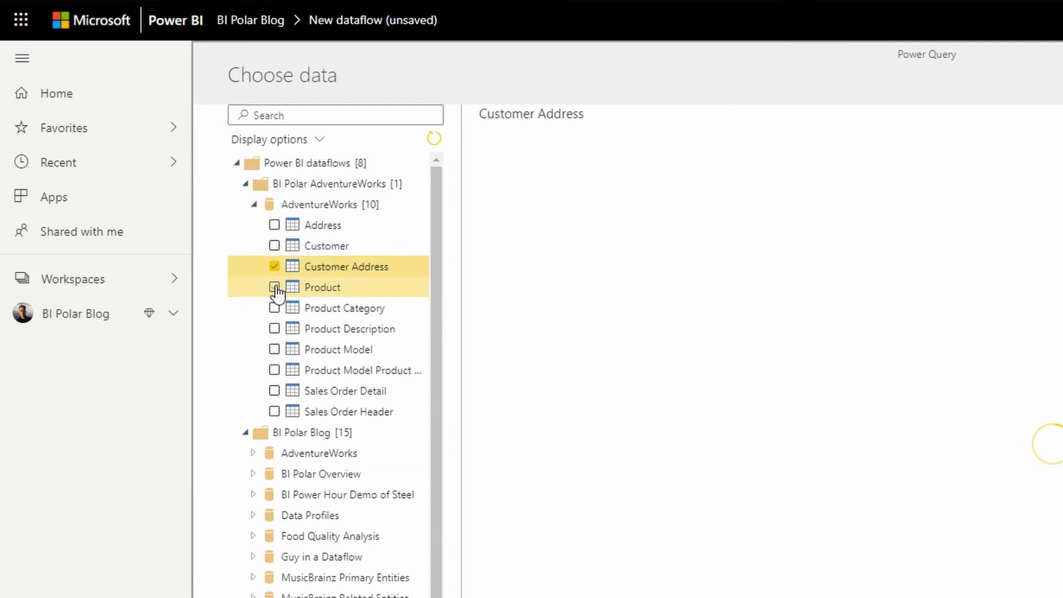
left_click(274, 225)
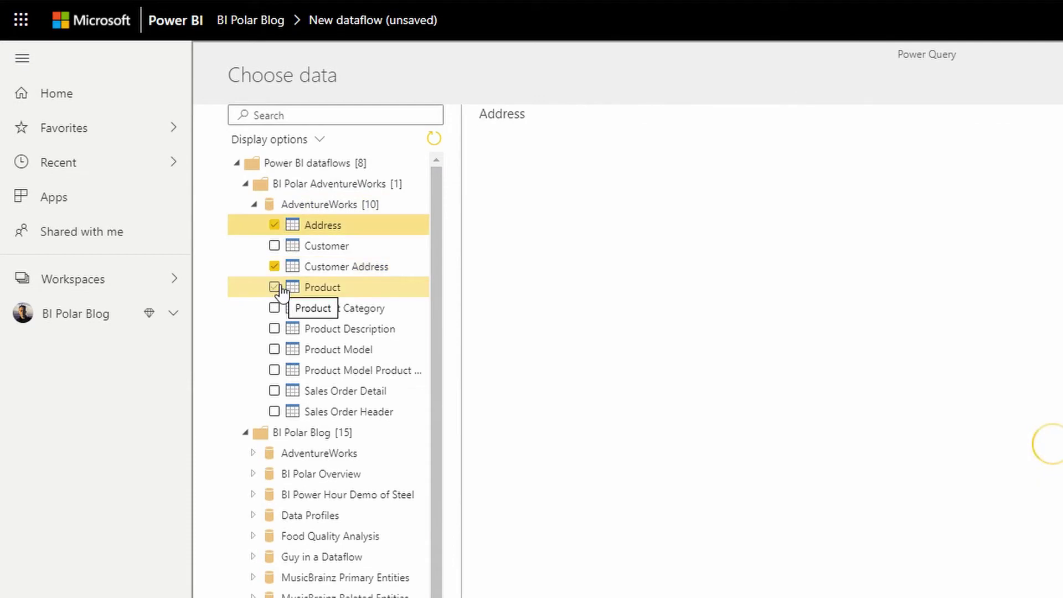
left_click(274, 286)
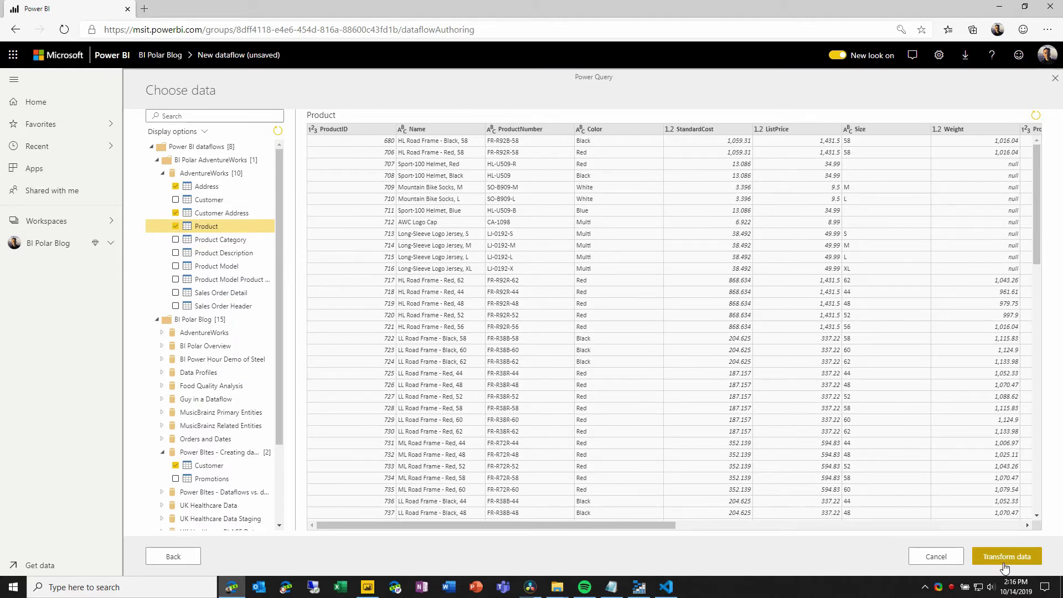
Step: Load the four chosen entities into the query editor and view the Customer Address and Customer queries
left_click(1003, 564)
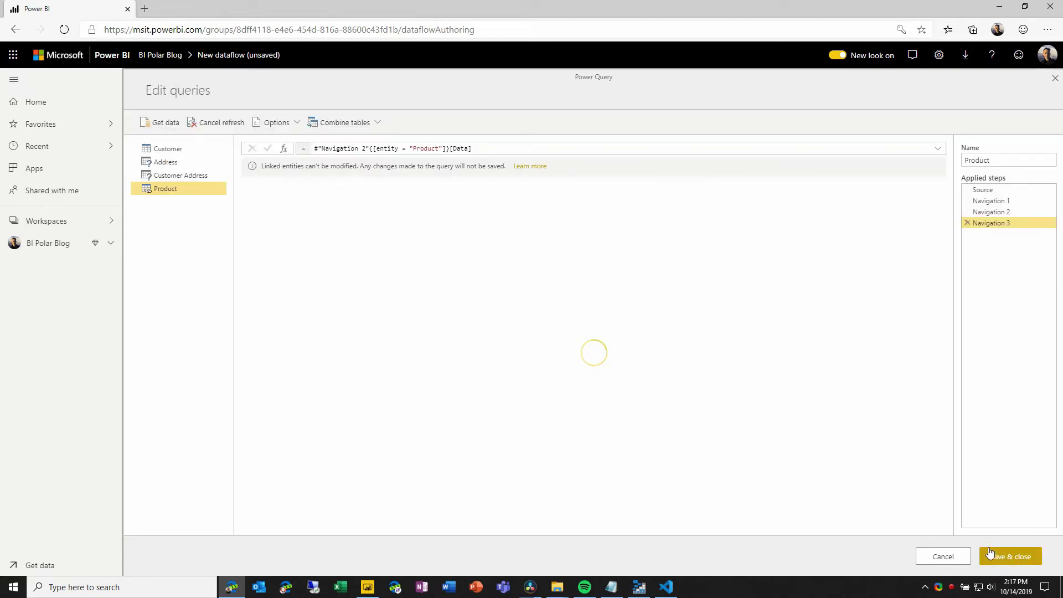
left_click(160, 175)
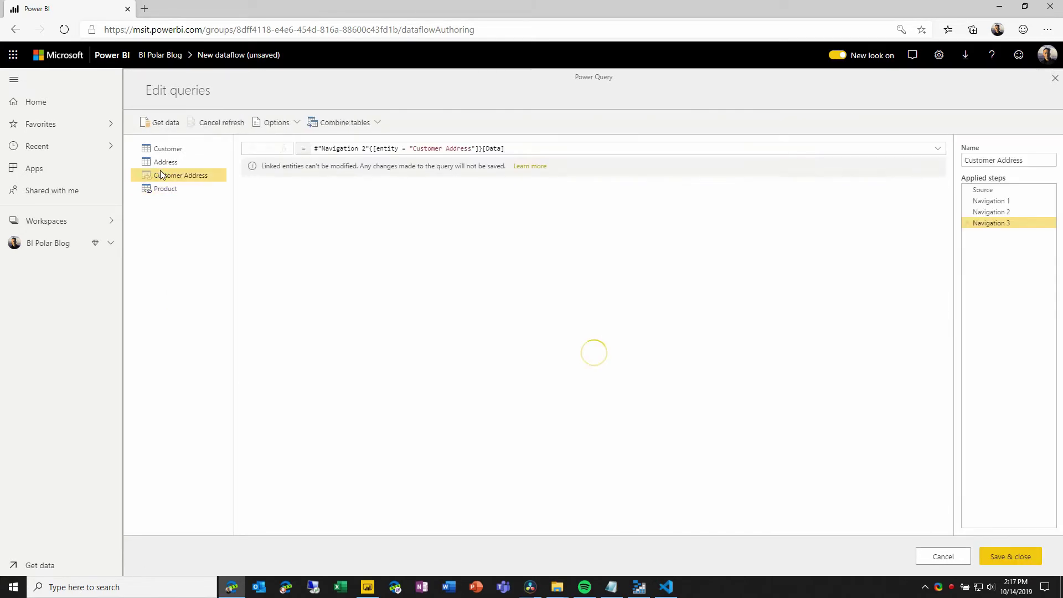
left_click(164, 152)
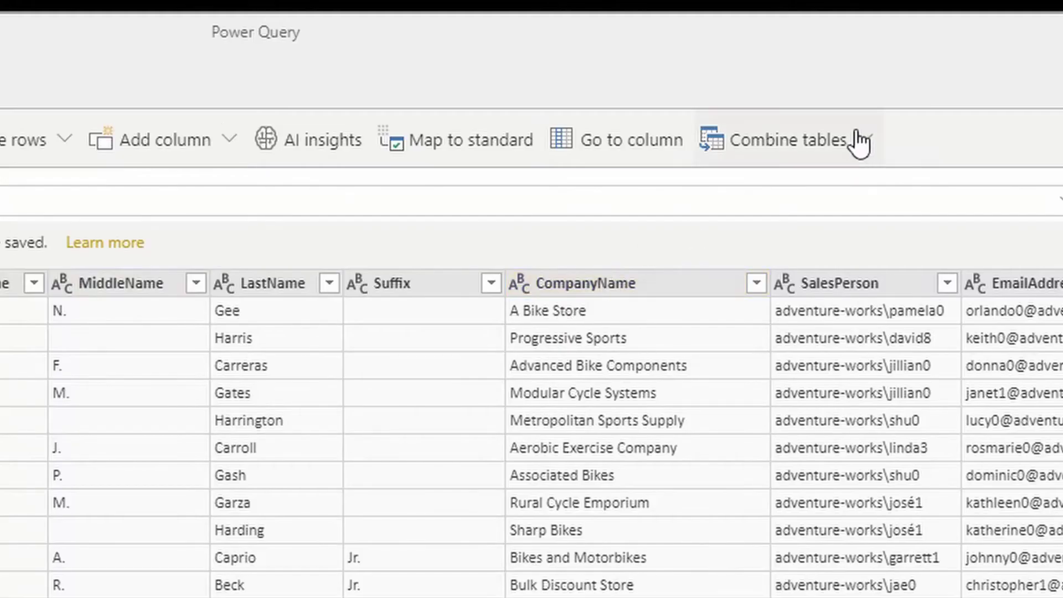
Step: Merge Customer with Customer Address as a new query using a left outer join on CustomerID
left_click(860, 143)
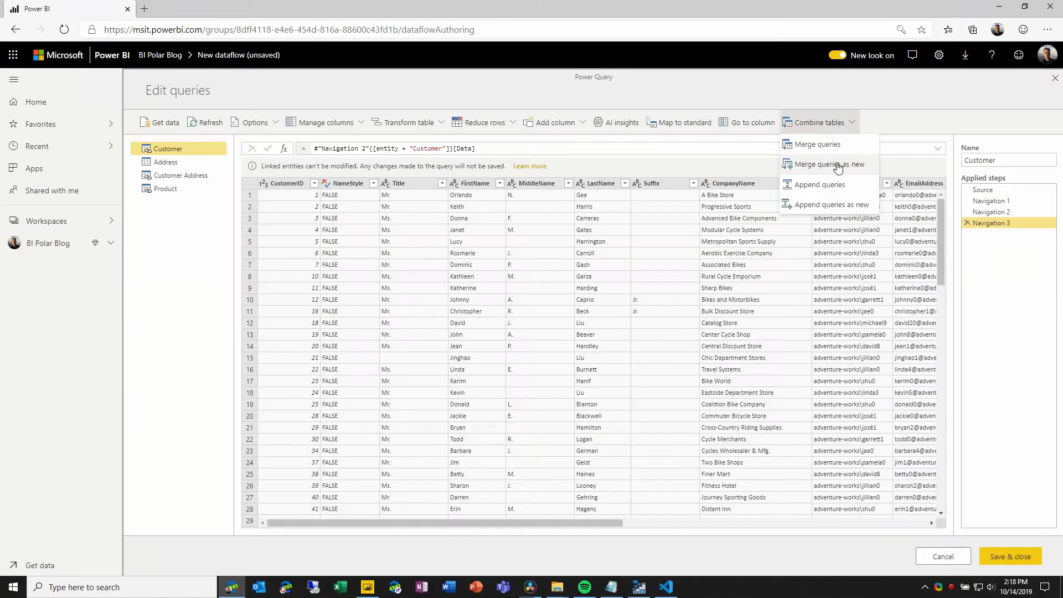
left_click(831, 241)
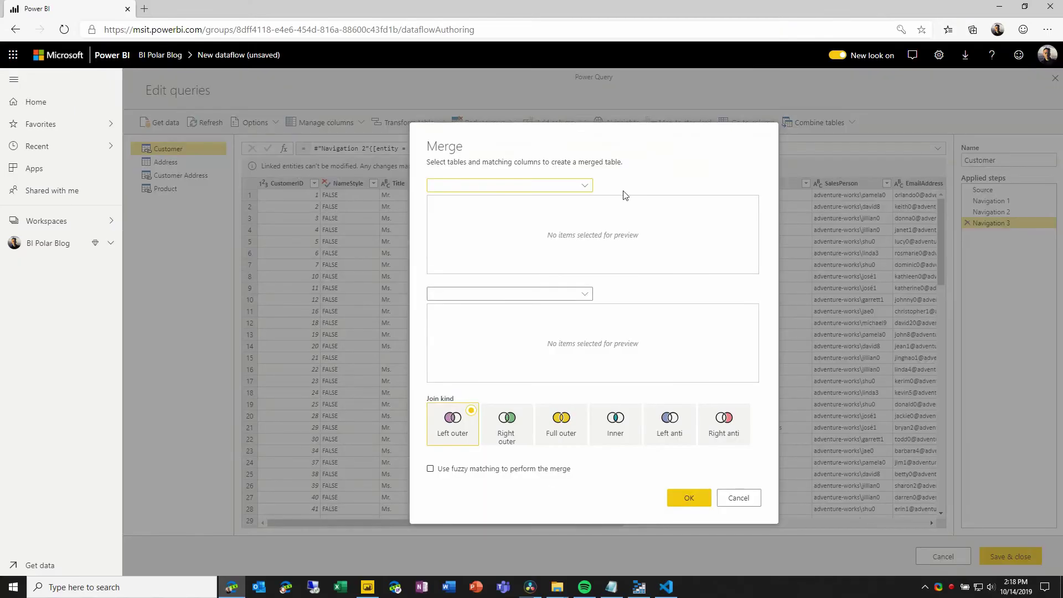
left_click(584, 185)
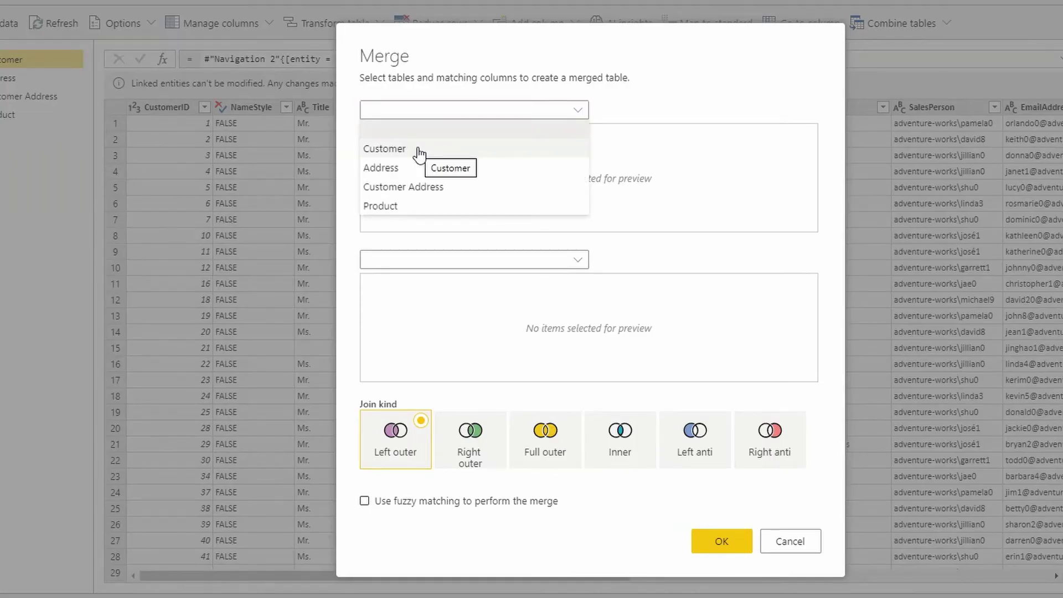
left_click(419, 149)
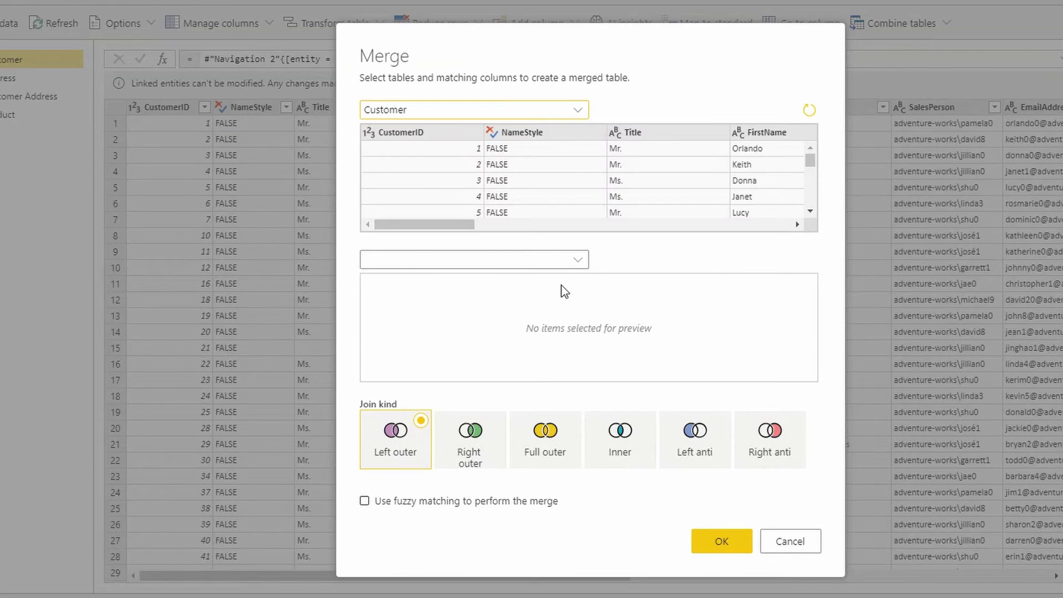
left_click(577, 261)
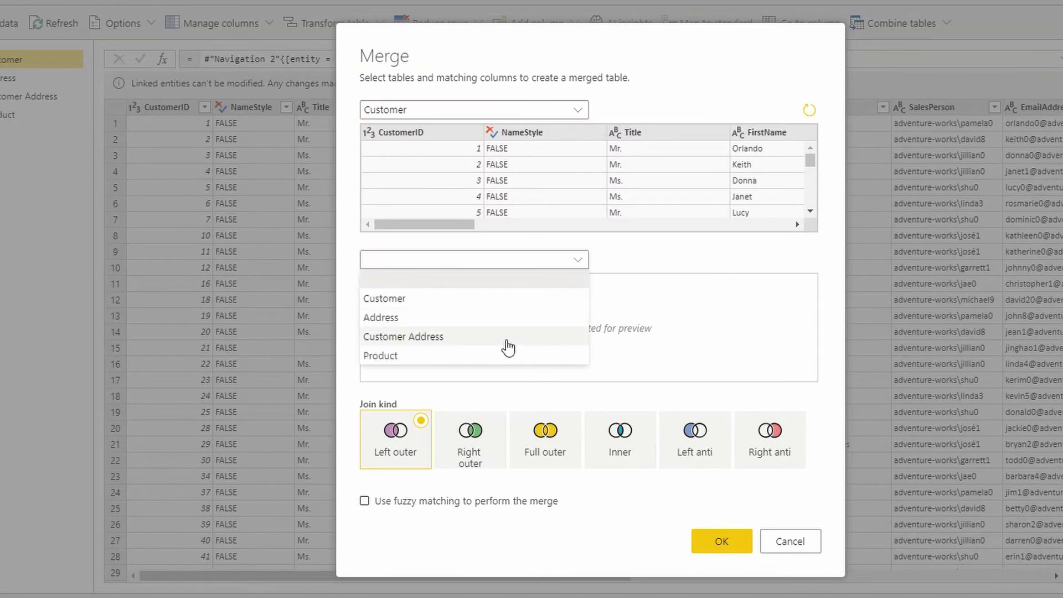
left_click(510, 337)
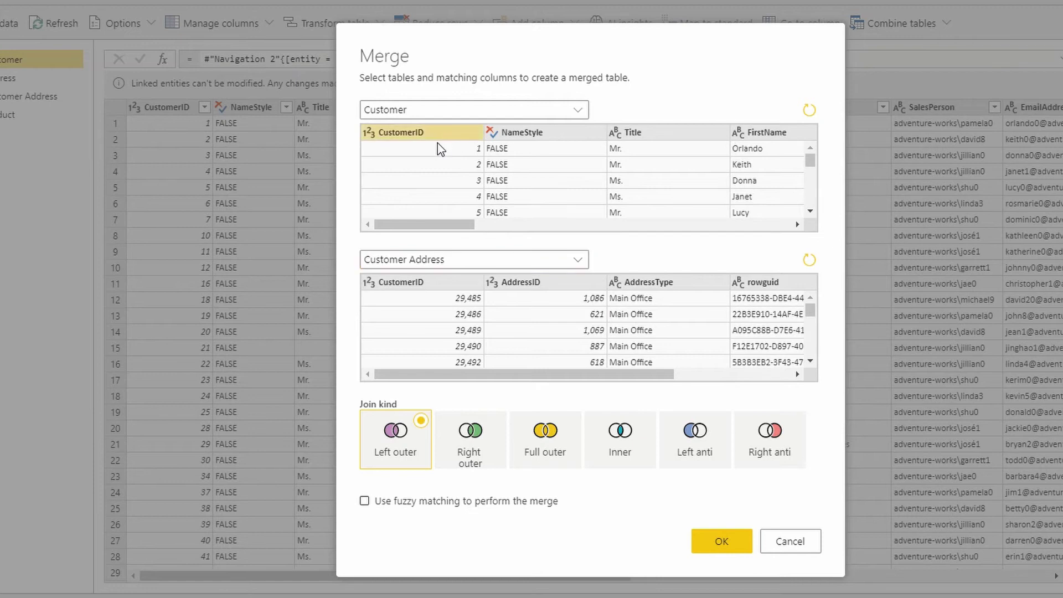
left_click(397, 283)
left_click(443, 181)
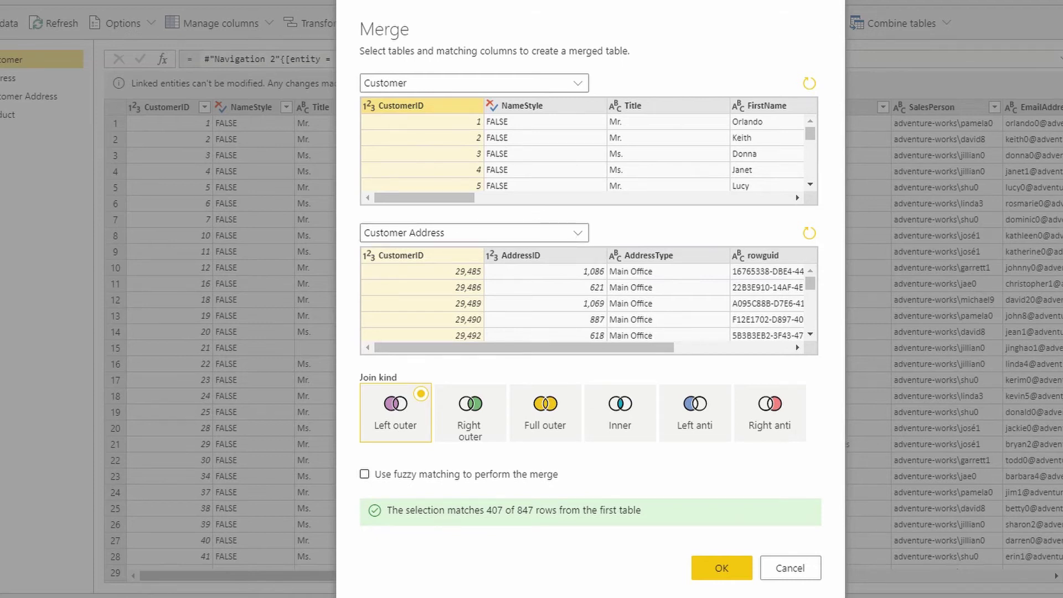
left_click(721, 567)
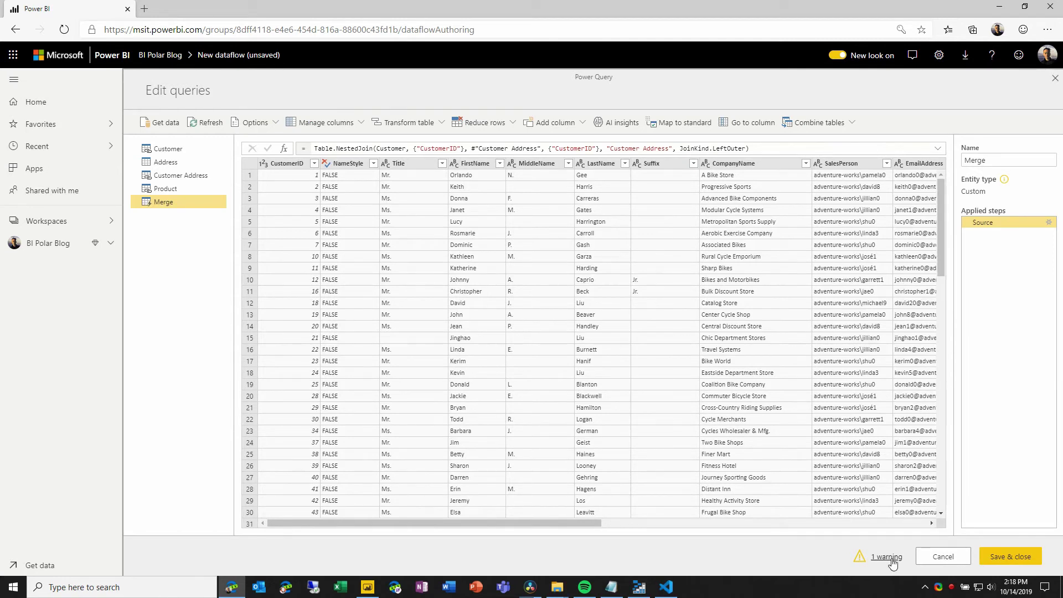
Step: Expand the Customer Address column without name prefixes, leaving out CustomerID
left_click(891, 560)
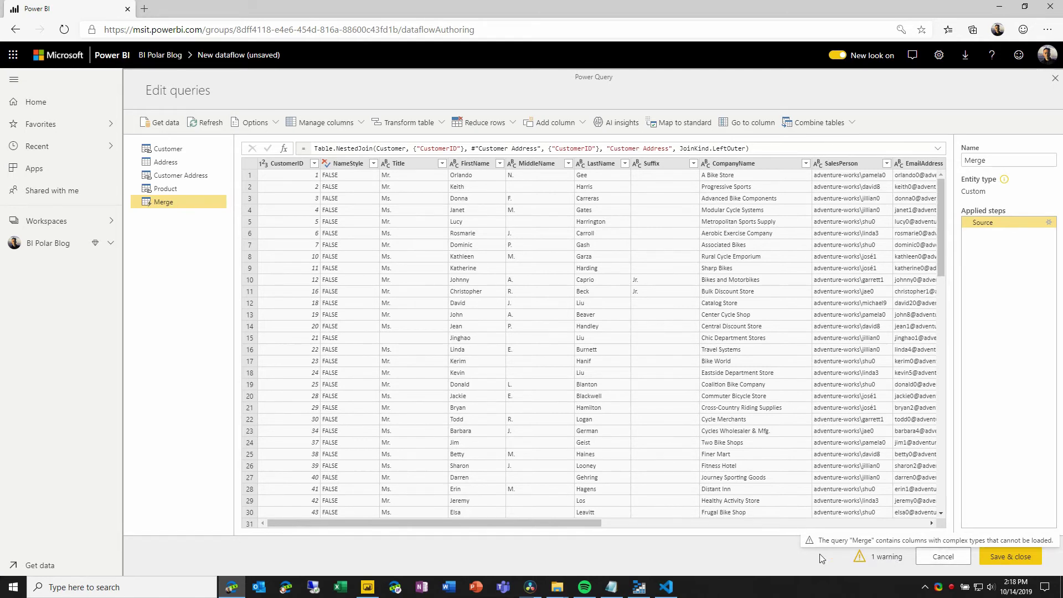
left_click_drag(572, 523, 896, 523)
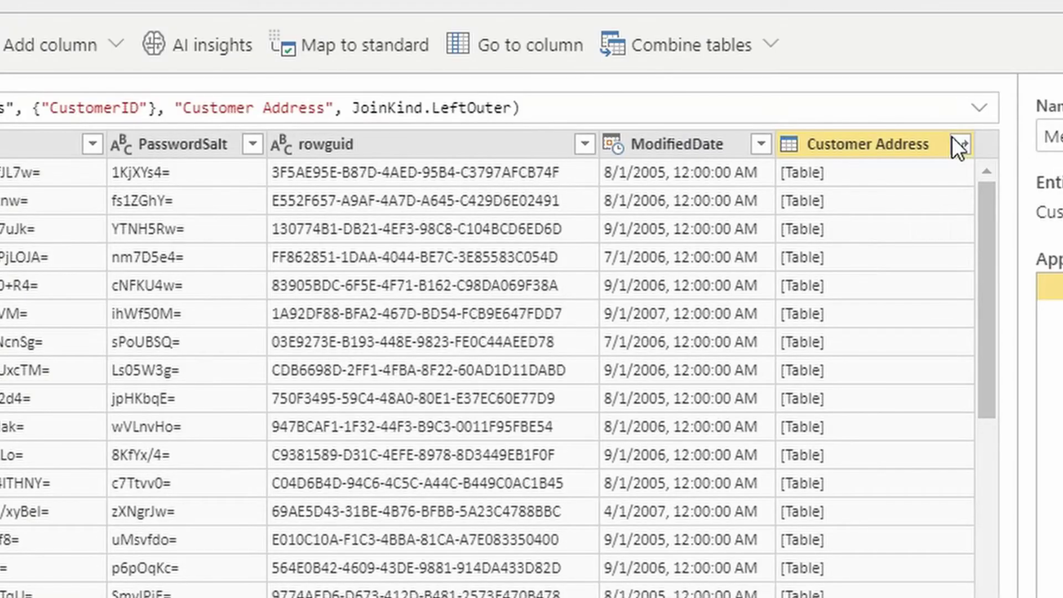
left_click(960, 145)
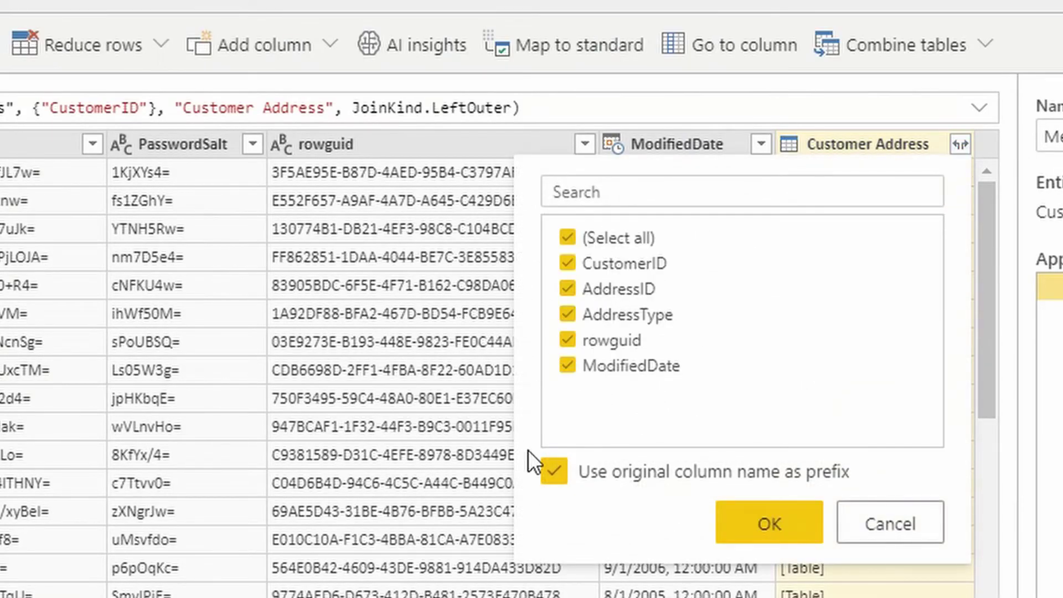
left_click(554, 470)
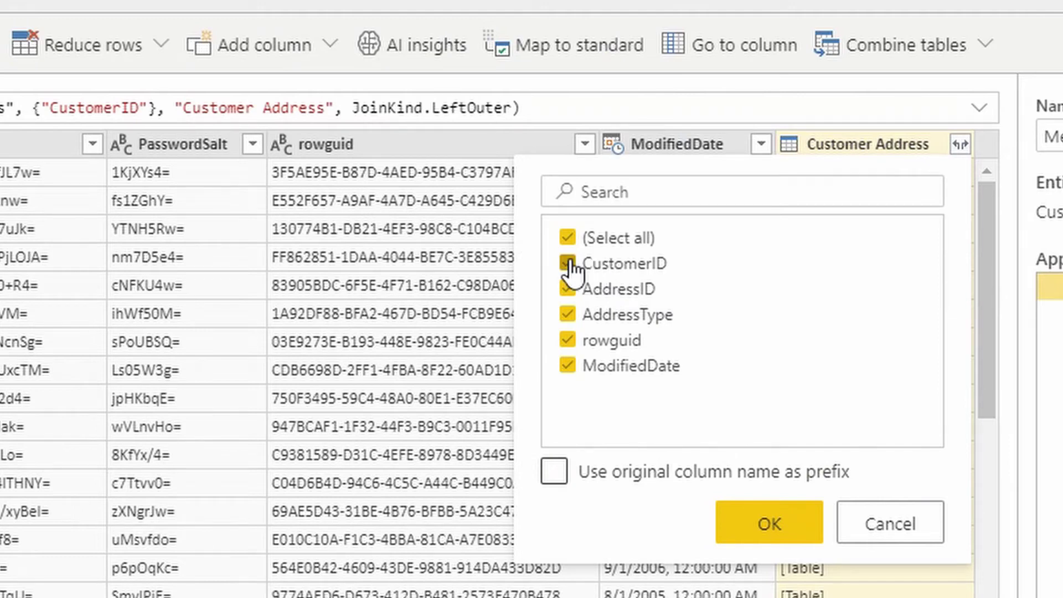
left_click(568, 263)
left_click(769, 522)
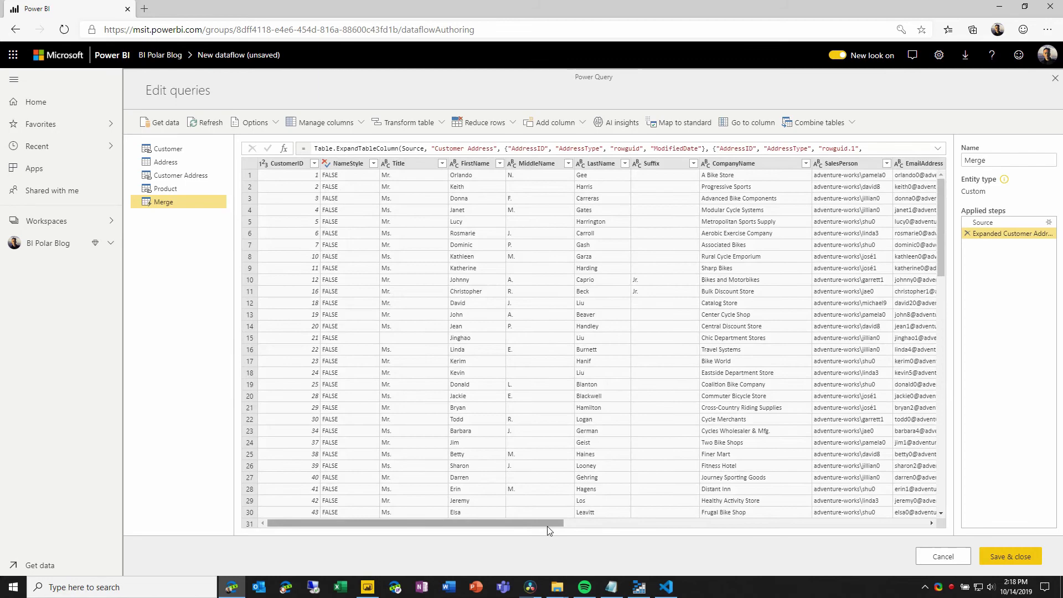
left_click_drag(551, 524, 837, 525)
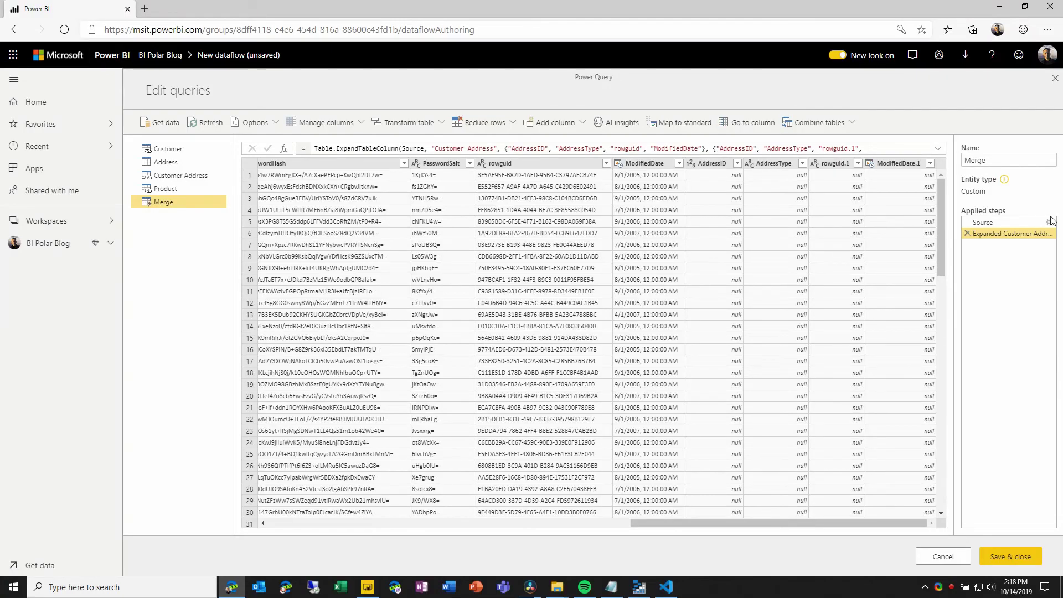
Step: Rename the merged query to 'Customers with Addresses'
double_click(1011, 160)
type("Customers with Addresses")
key("Return")
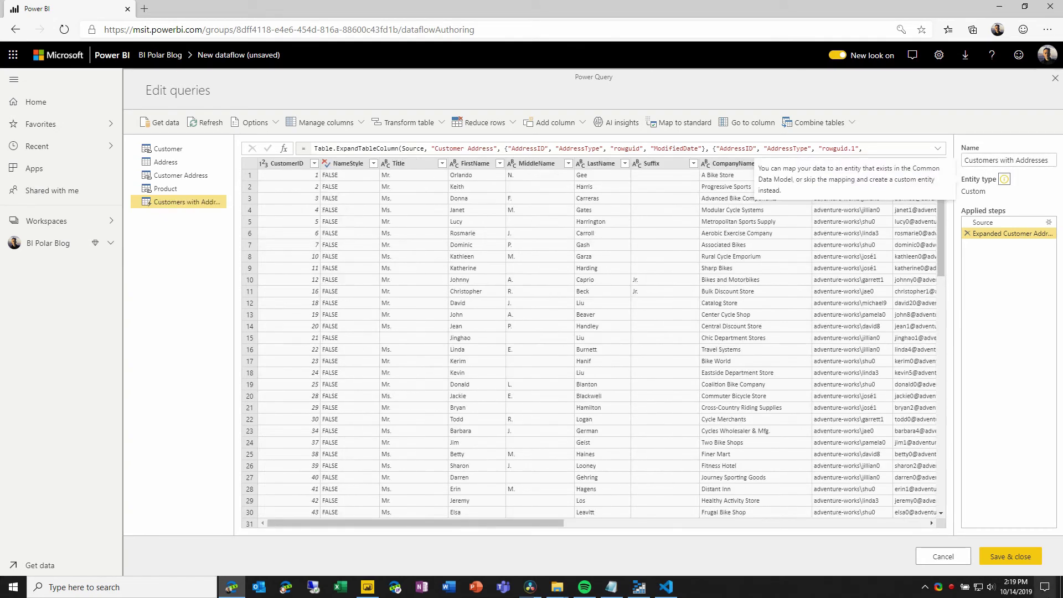
Step: Save and close the dataflow as 'Power BItes - Creating dataflows 2 of 4'
left_click(1009, 557)
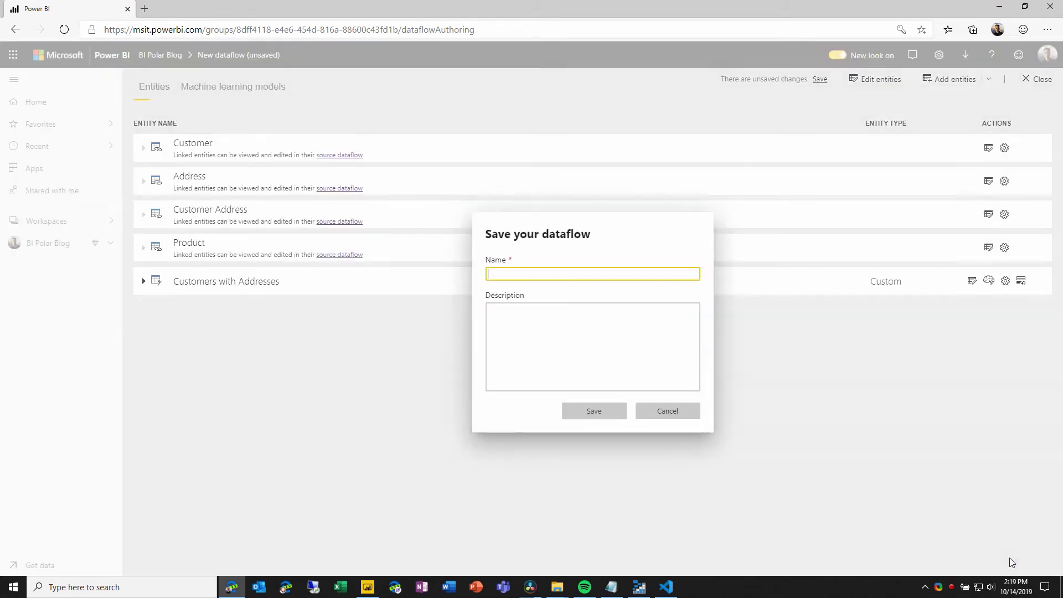
type("Power BItes - Creating dataflows 2 of 4")
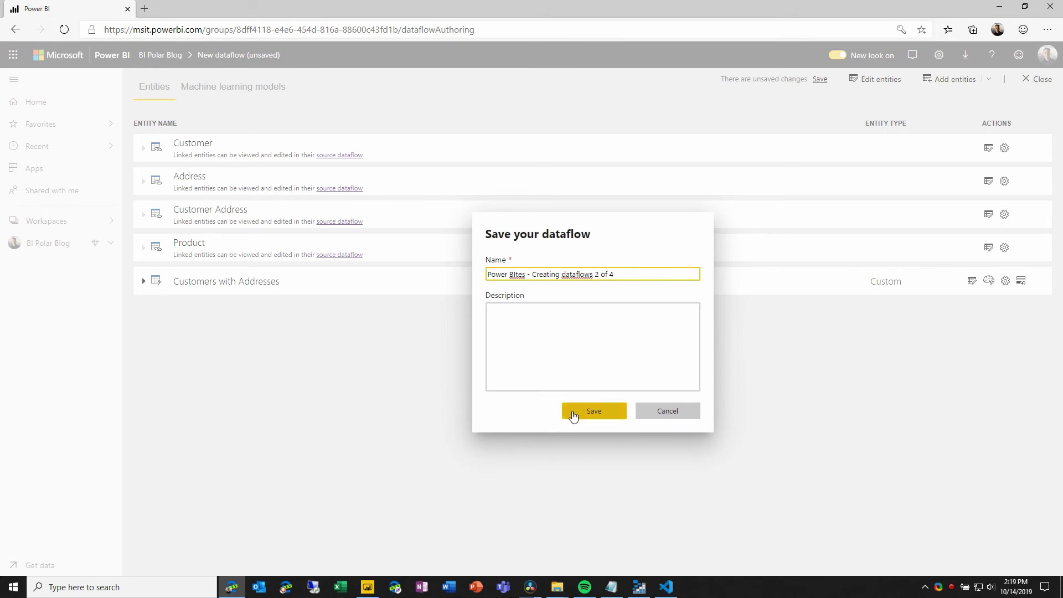
left_click(590, 411)
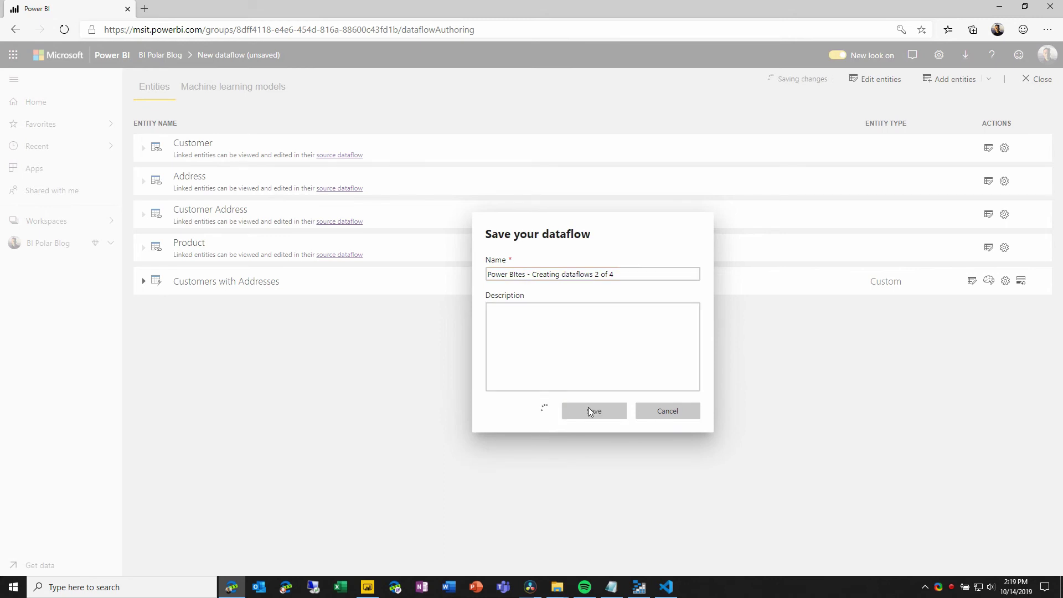